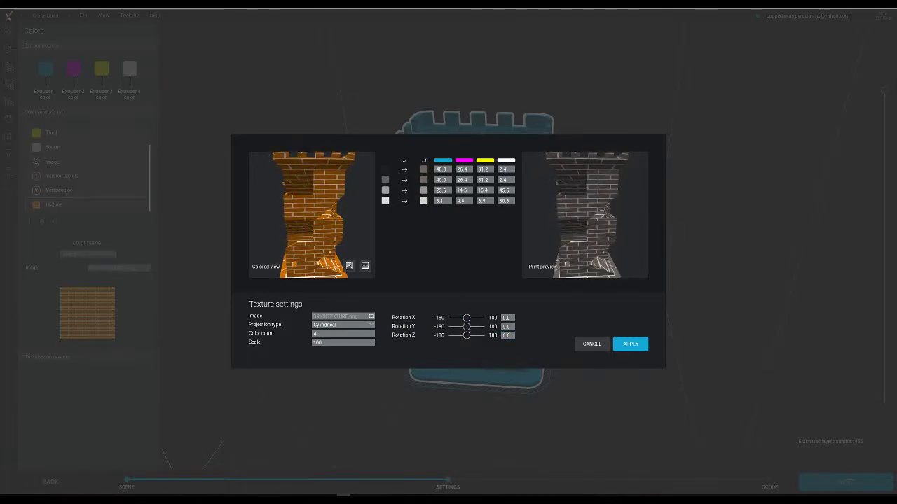
# Step: Try X rotations of about -91, 151 and 116 on the brick projection, turning the tower preview
pyautogui.moveTo(467, 318)
pyautogui.mouseDown()
pyautogui.moveTo(448, 318)
pyautogui.moveTo(467, 318)
pyautogui.mouseUp()
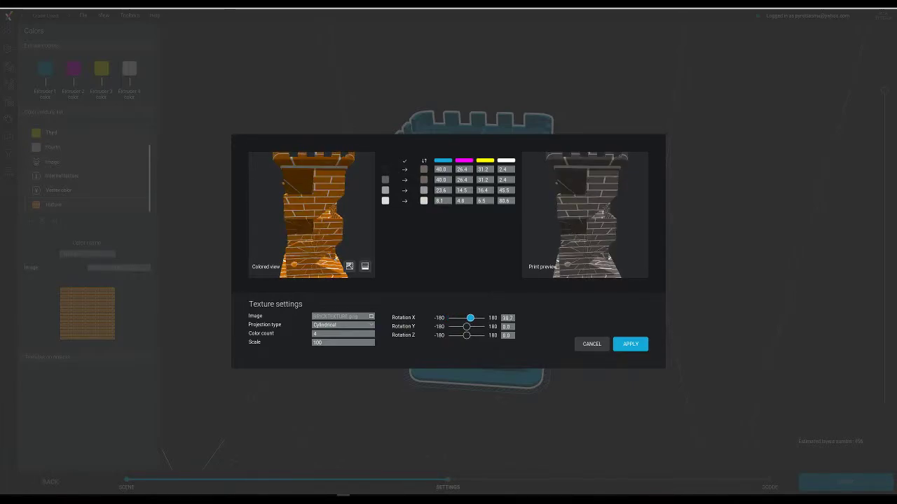
pyautogui.moveTo(466, 318); pyautogui.dragTo(480, 318)
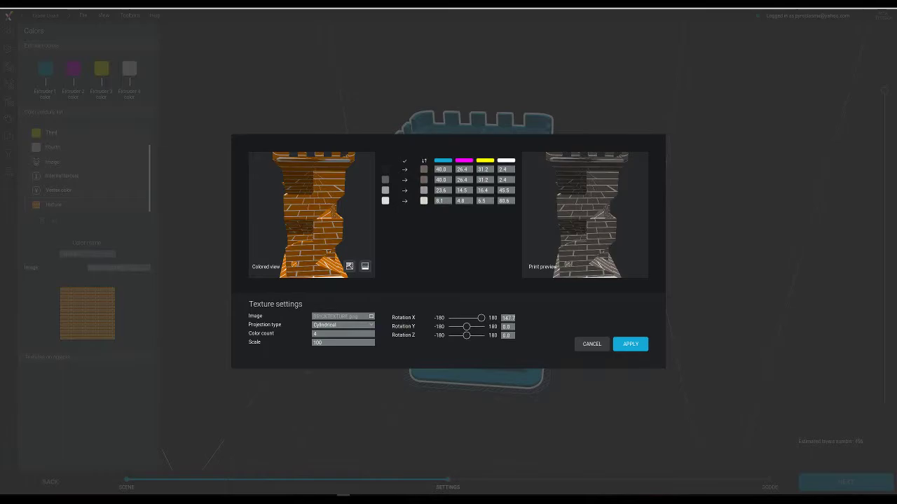
pyautogui.moveTo(480, 318); pyautogui.dragTo(478, 318)
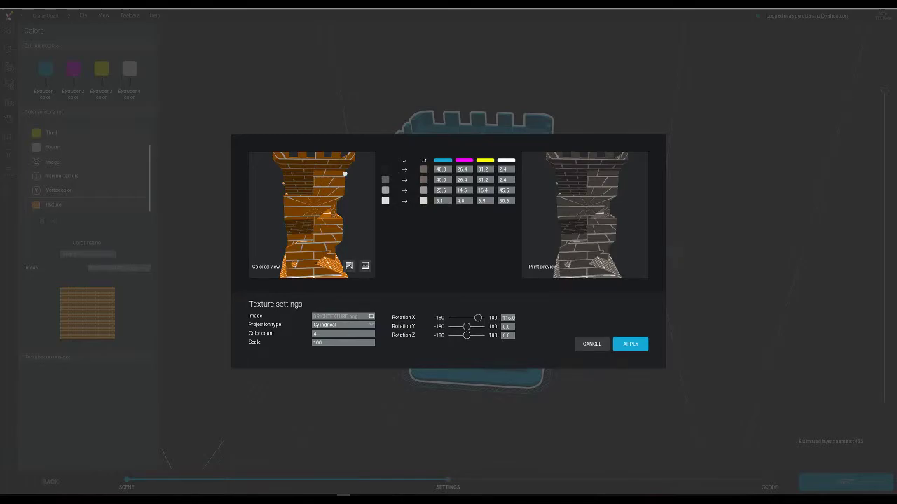
pyautogui.moveTo(345, 173)
pyautogui.mouseDown()
pyautogui.moveTo(326, 163)
pyautogui.moveTo(283, 167)
pyautogui.moveTo(344, 161)
pyautogui.mouseUp()
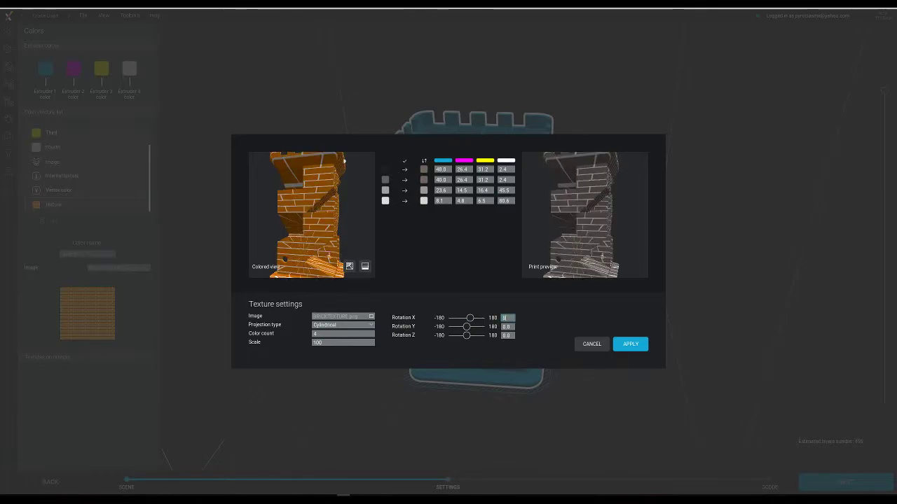
# Step: Try a Y rotation on the brick projection, then reset X and Y to 0
pyautogui.moveTo(344, 162)
pyautogui.mouseDown()
pyautogui.moveTo(292, 219)
pyautogui.moveTo(318, 210)
pyautogui.moveTo(334, 171)
pyautogui.moveTo(287, 168)
pyautogui.moveTo(294, 210)
pyautogui.mouseUp()
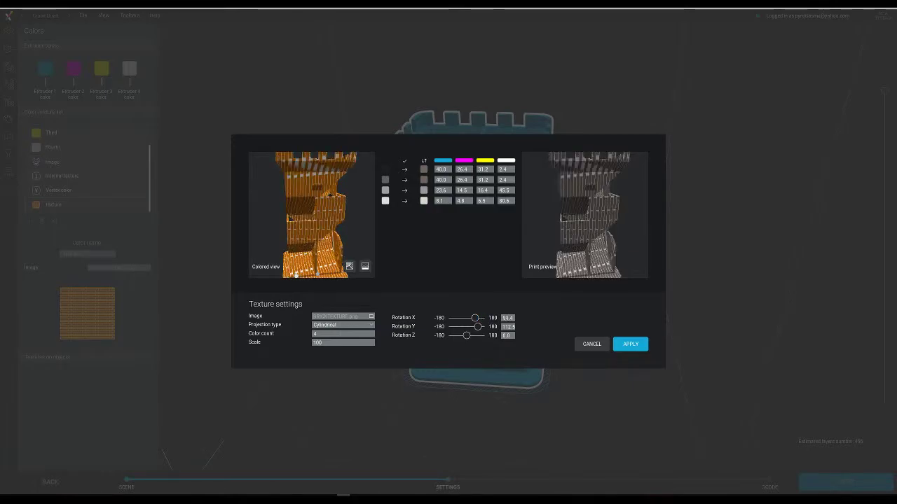
pyautogui.write('0')
pyautogui.press('Return')
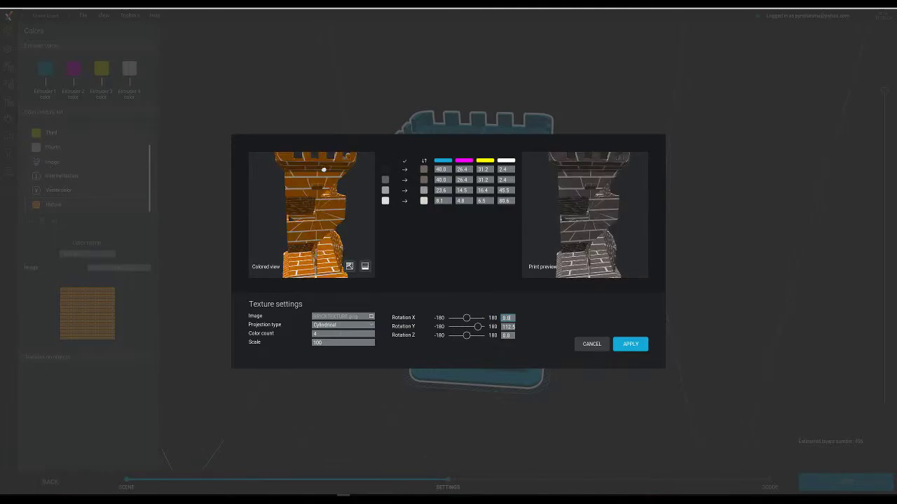
pyautogui.write('0')
pyautogui.press('Return')
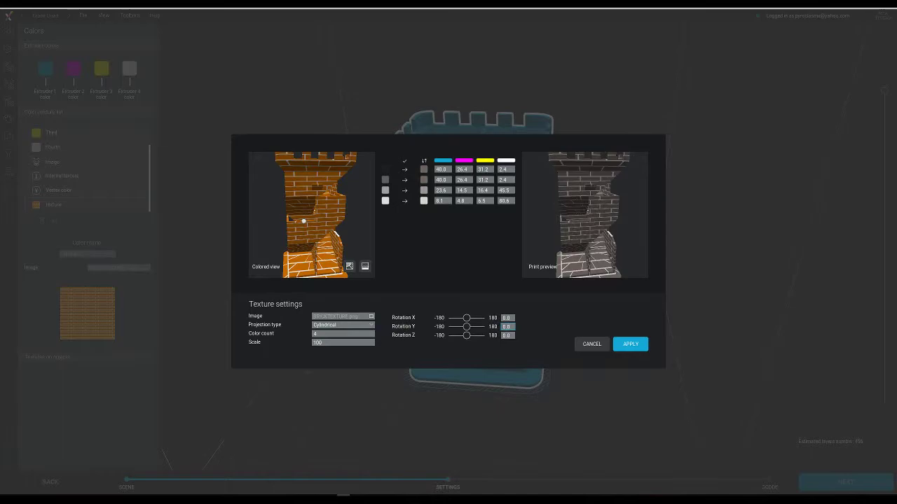
# Step: Zoom the tower preview closer and try Z rotations of 42 and 180, then reset Z to 0
pyautogui.moveTo(306, 221)
pyautogui.mouseDown()
pyautogui.moveTo(282, 160)
pyautogui.moveTo(318, 184)
pyautogui.mouseUp()
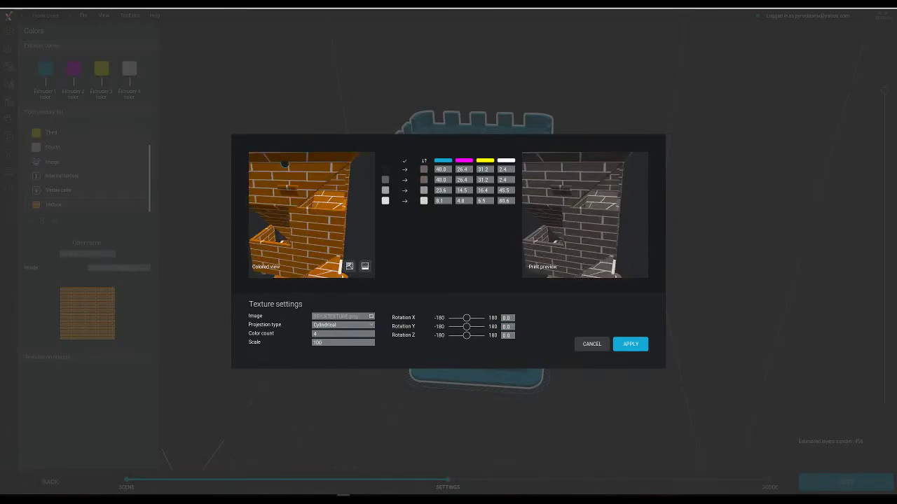
pyautogui.moveTo(466, 335); pyautogui.dragTo(471, 335)
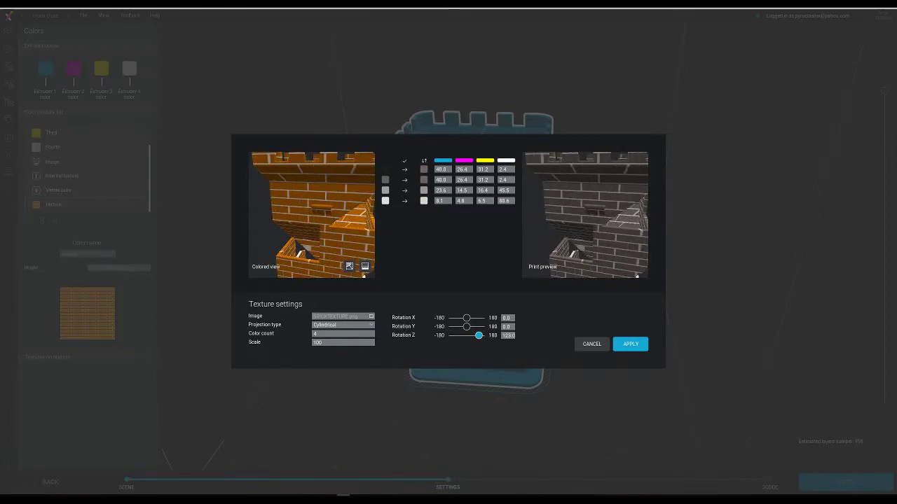
pyautogui.moveTo(470, 334)
pyautogui.mouseDown()
pyautogui.moveTo(484, 335)
pyautogui.moveTo(471, 335)
pyautogui.mouseUp()
pyautogui.write('0')
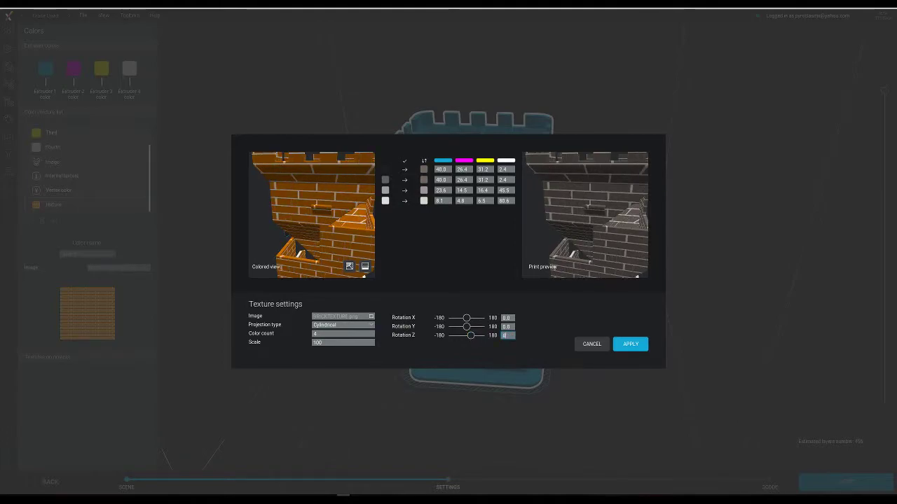
pyautogui.press('Return')
pyautogui.scroll(3, 287, 253)
pyautogui.scroll(-5, 291, 211)
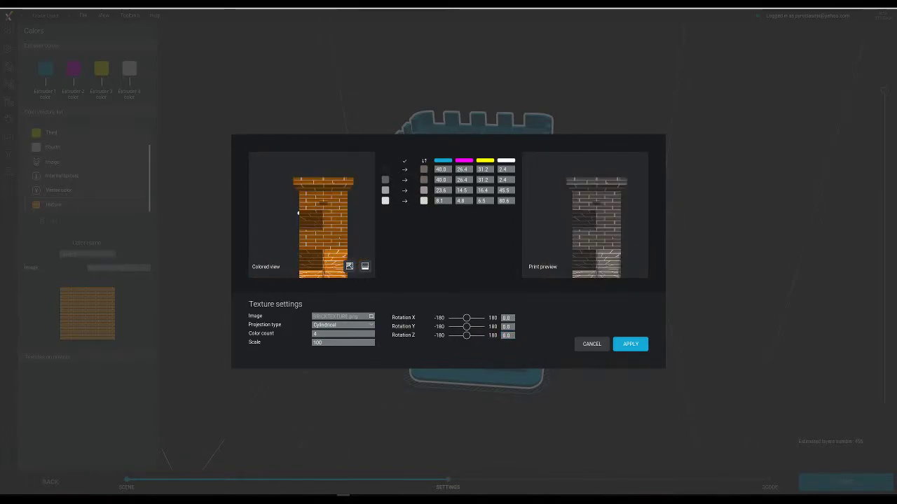
pyautogui.scroll(2, 290, 210)
pyautogui.scroll(2, 282, 208)
pyautogui.scroll(1, 261, 208)
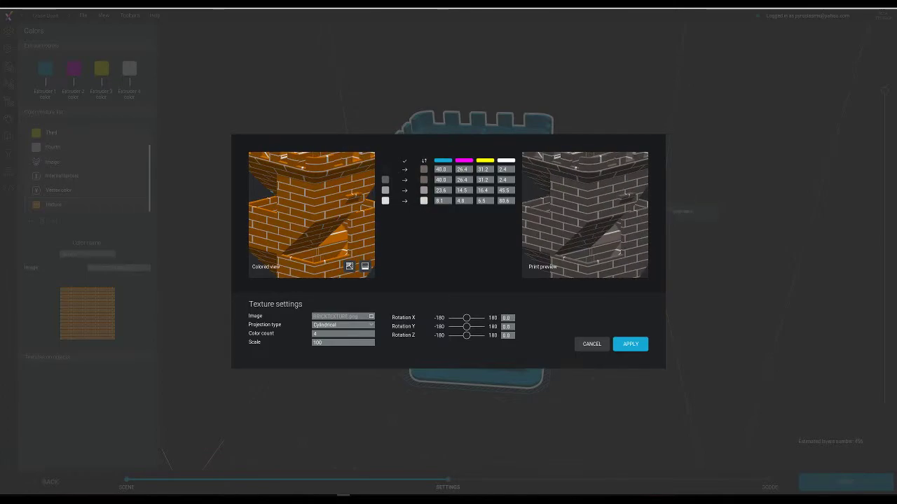
# Step: Orbit the tower to an inner wall corner and try a Z rotation of about 21
pyautogui.moveTo(261, 209)
pyautogui.mouseDown()
pyautogui.moveTo(287, 267)
pyautogui.moveTo(266, 232)
pyautogui.mouseUp()
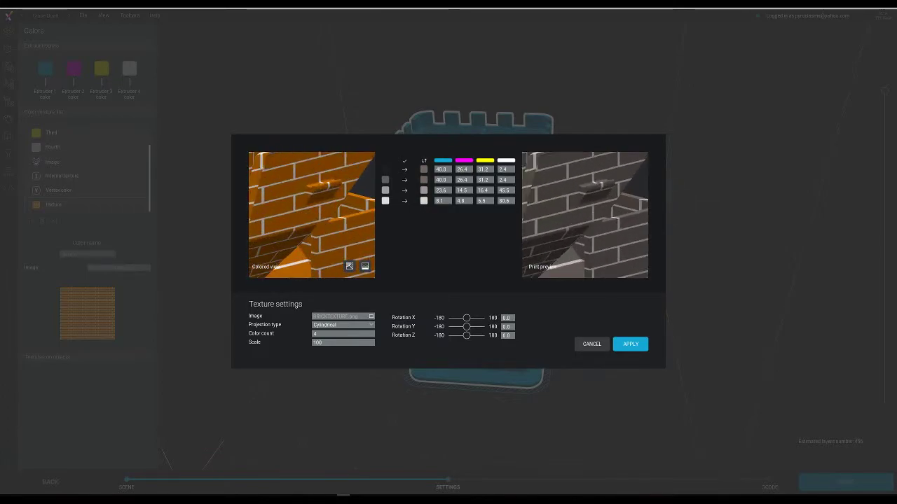
pyautogui.scroll(3, 266, 231)
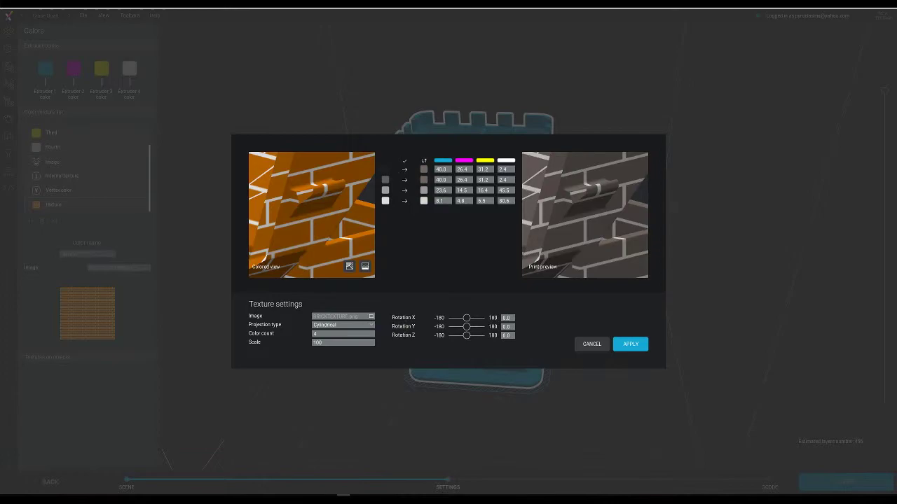
pyautogui.scroll(-2, 311, 214)
pyautogui.moveTo(266, 231); pyautogui.dragTo(301, 221)
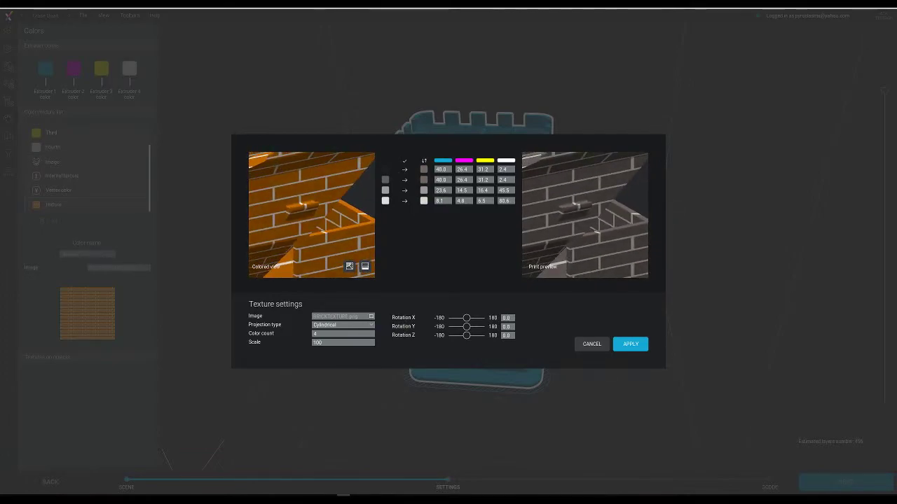
pyautogui.moveTo(466, 335)
pyautogui.mouseDown()
pyautogui.moveTo(470, 327)
pyautogui.moveTo(455, 327)
pyautogui.mouseUp()
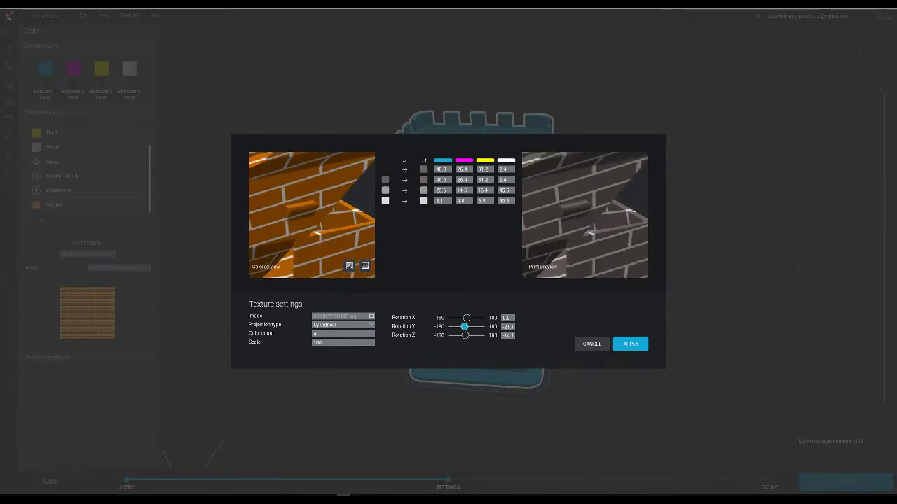
# Step: Try a Y rotation of -14.1, then reset Y and Z to 0
pyautogui.moveTo(455, 326); pyautogui.dragTo(465, 326)
pyautogui.write('0')
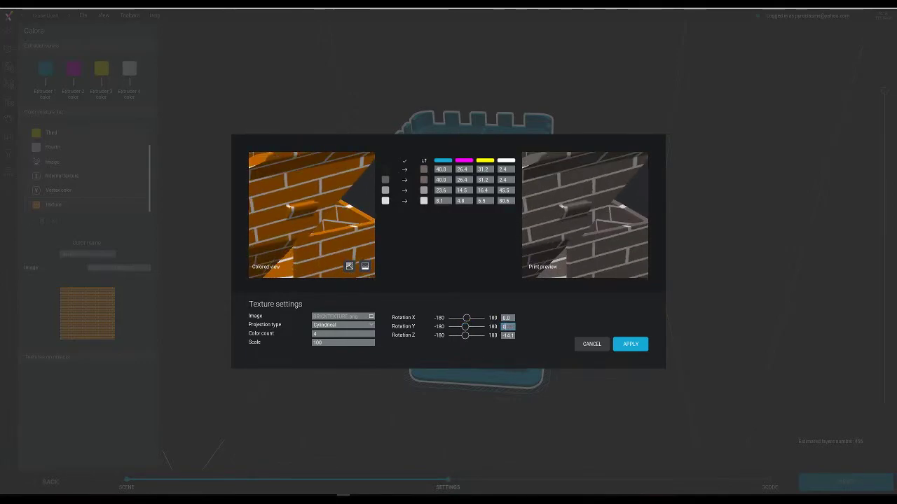
pyautogui.press('Tab')
pyautogui.write('0')
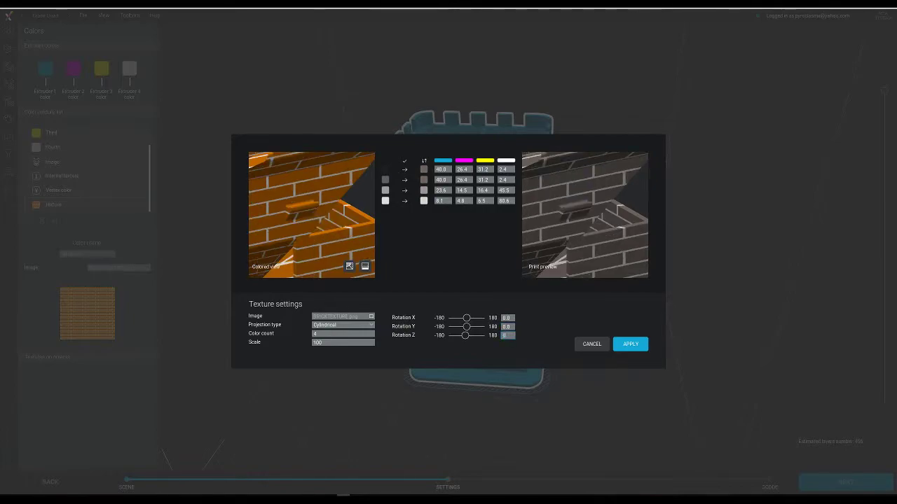
pyautogui.press('Tab')
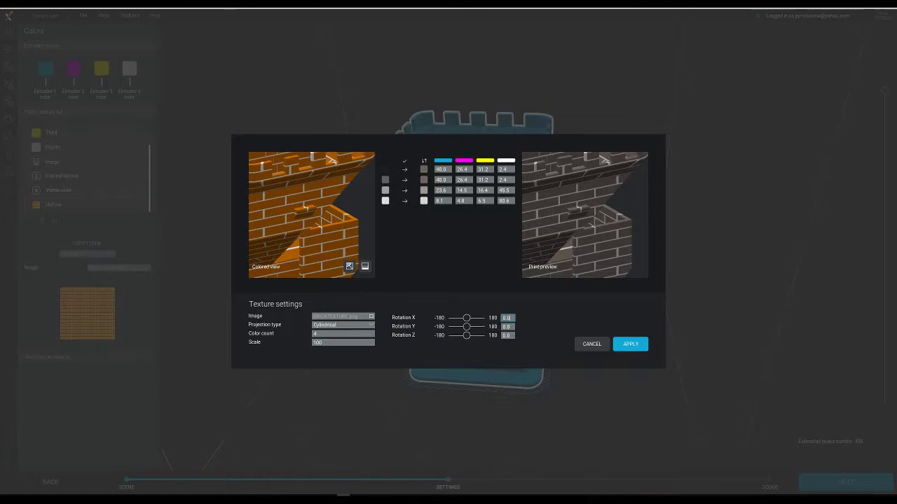
pyautogui.press('Return')
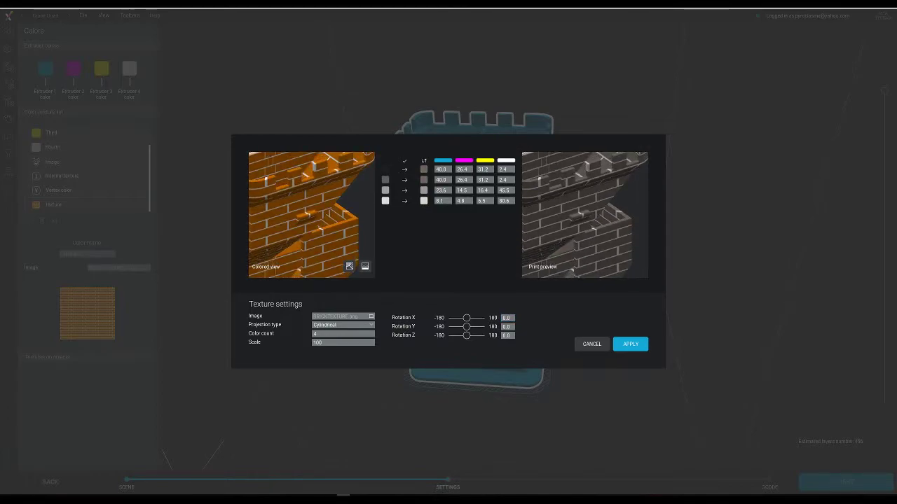